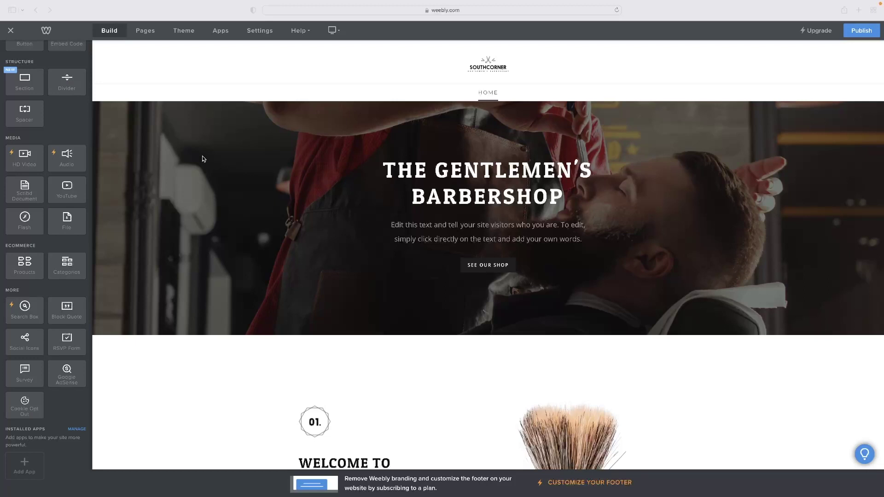
pyautogui.scroll(-2, 261, 231)
pyautogui.scroll(3, 260, 228)
pyautogui.scroll(-10, 260, 229)
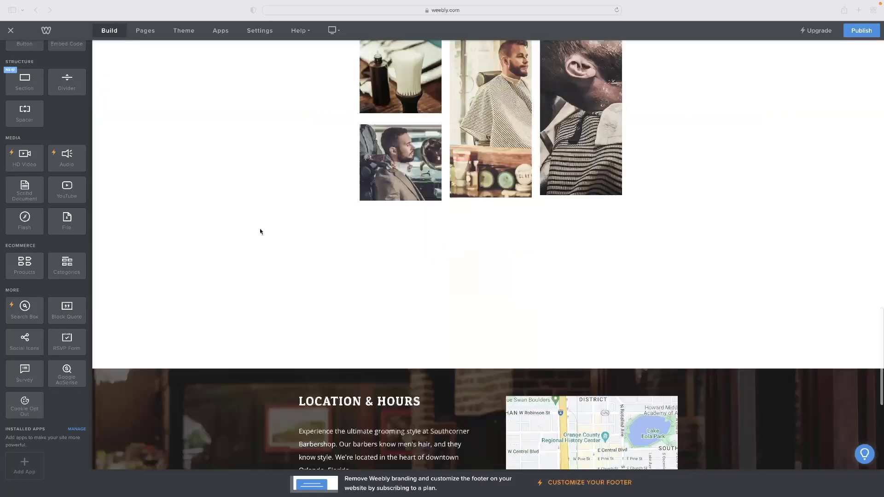
pyautogui.scroll(-3, 260, 231)
pyautogui.scroll(10, 260, 231)
pyautogui.scroll(3, 260, 231)
pyautogui.scroll(10, 260, 231)
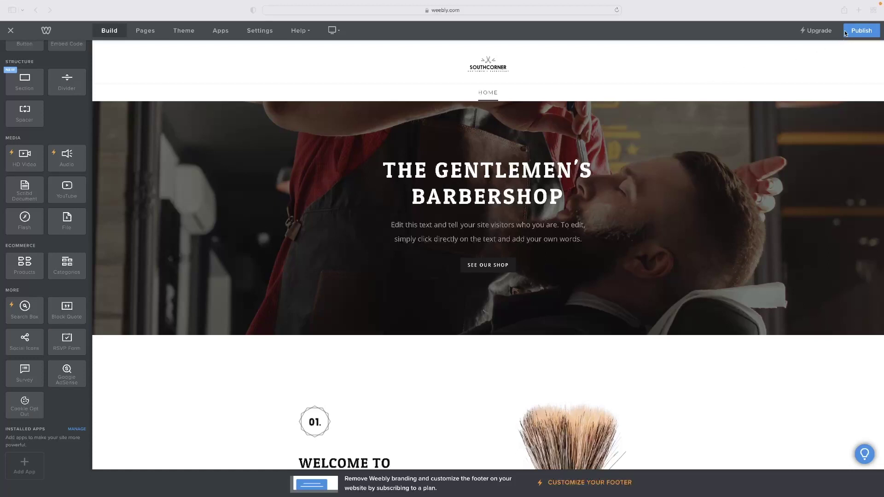
# Publish the barbershop site and close the Website Published! notice showing its URL.
pyautogui.click(870, 30)
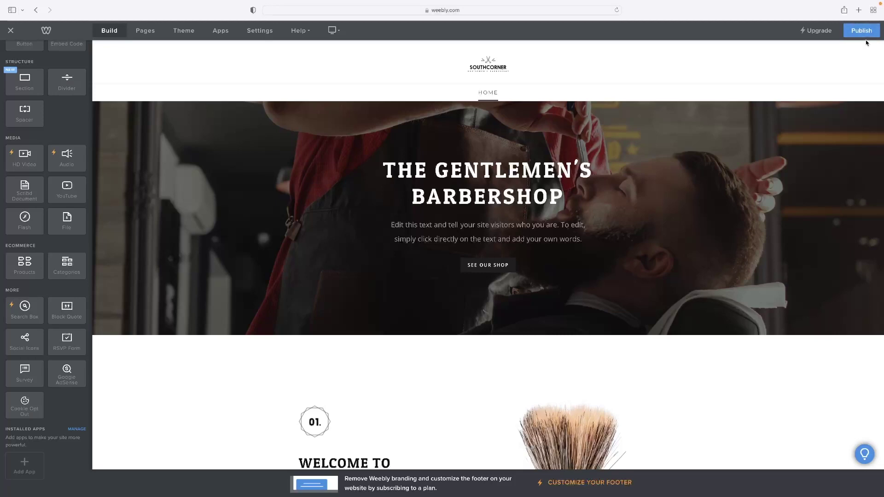
pyautogui.click(862, 30)
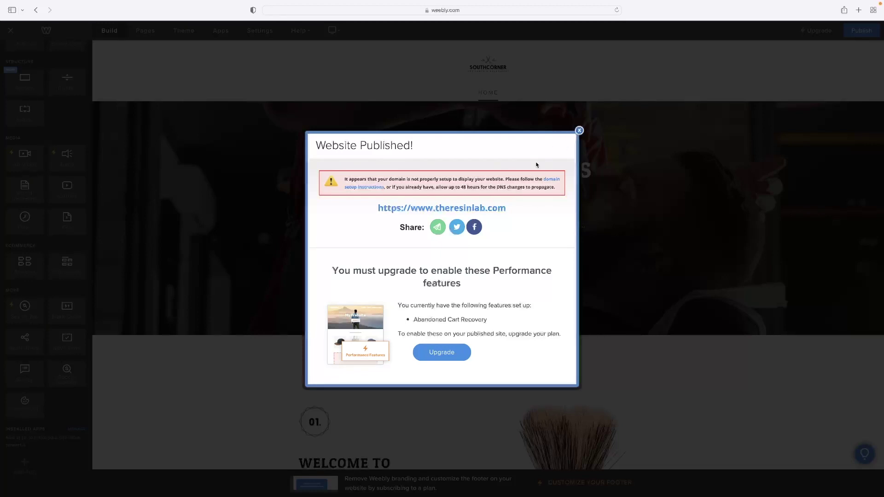
pyautogui.click(579, 130)
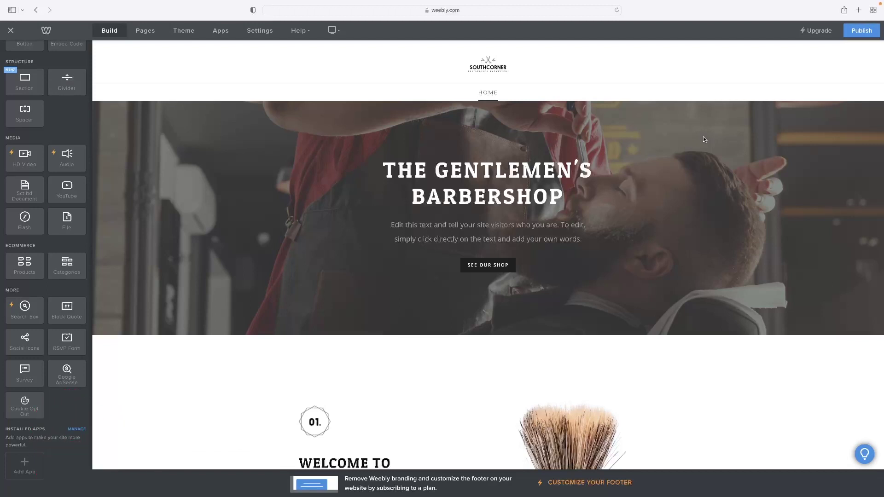
pyautogui.scroll(-1, 794, 198)
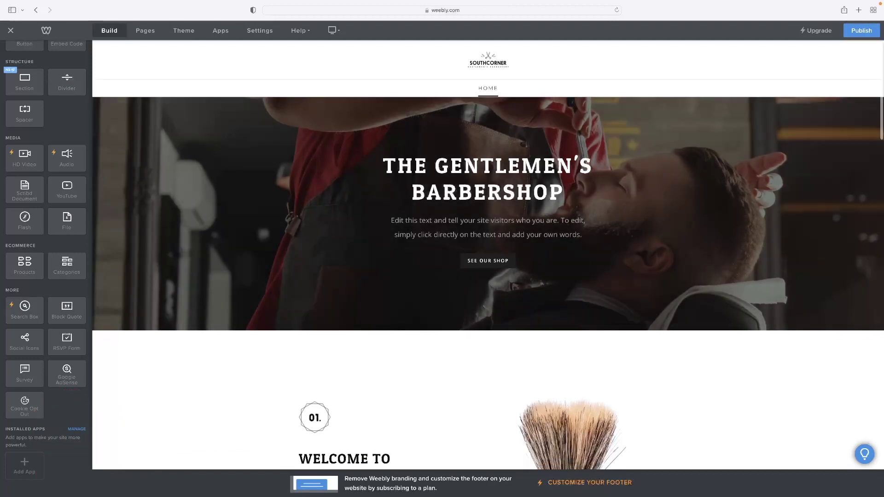